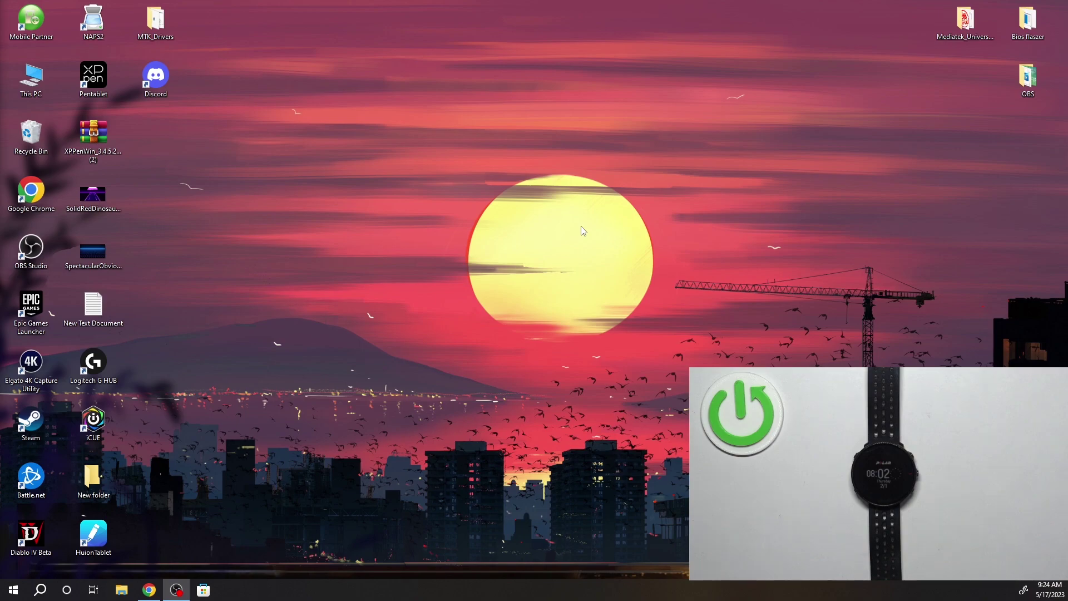
Close the extra Getting started tab in Chrome and reload flow.polar.com/start.
{"action": "left_click", "coordinate": [149, 590]}
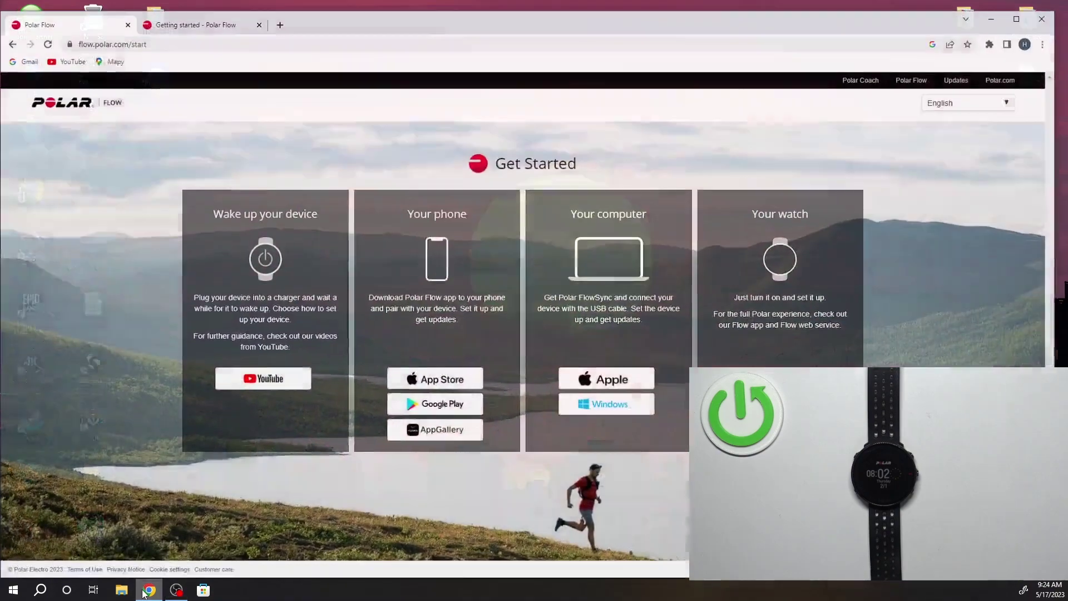
{"action": "left_click", "coordinate": [259, 17]}
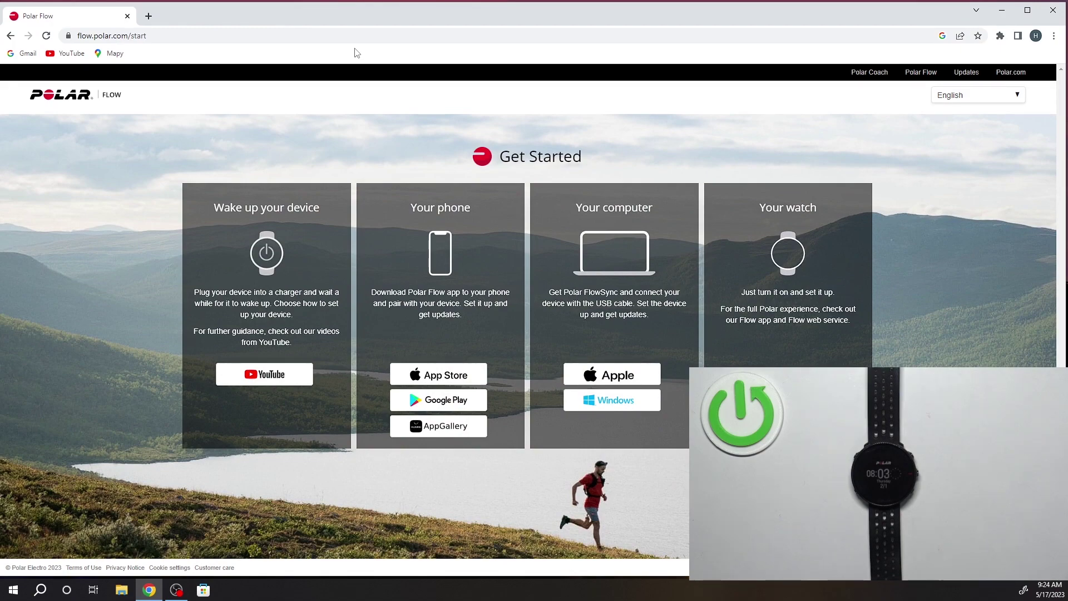
{"action": "left_click", "coordinate": [216, 36]}
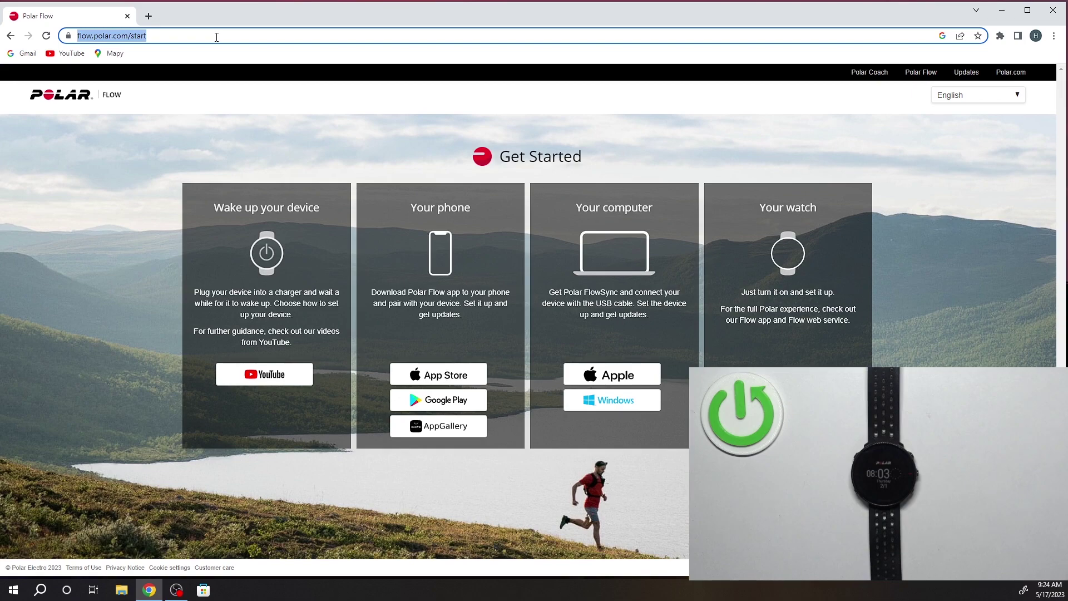
{"action": "left_click", "coordinate": [197, 38]}
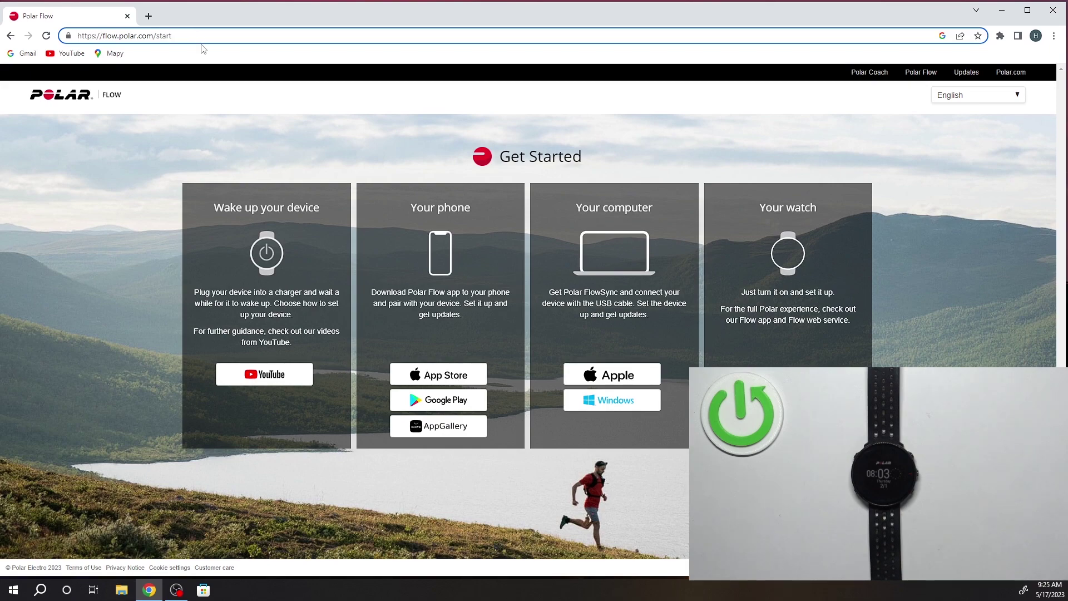
{"action": "key", "text": "Return"}
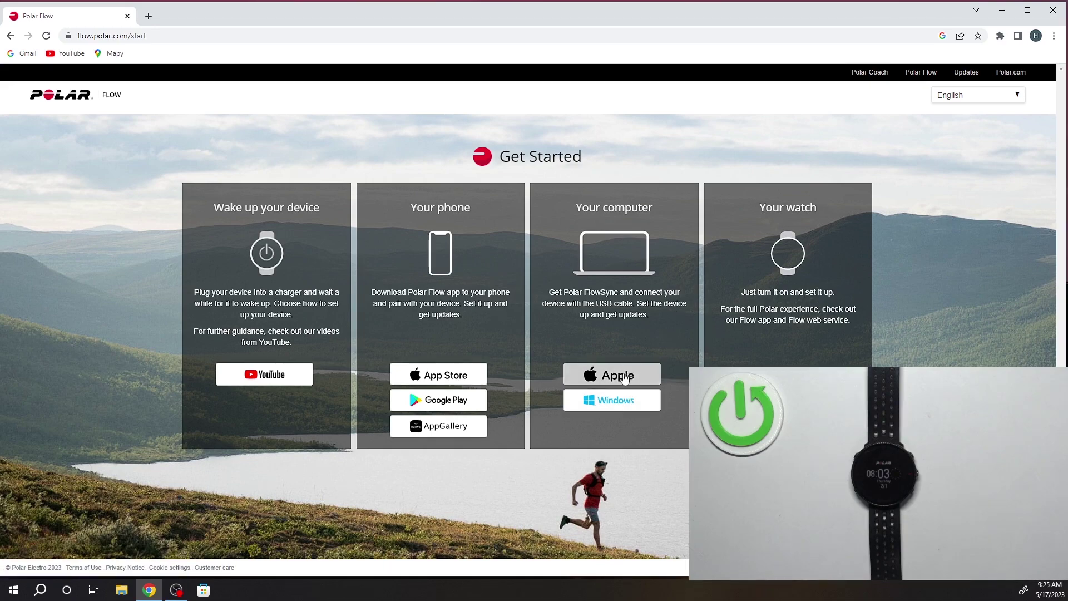
Download FlowSync for Windows and run the downloaded FlowSync_installer.exe, confirming the Setup prompt.
{"action": "left_click", "coordinate": [618, 408]}
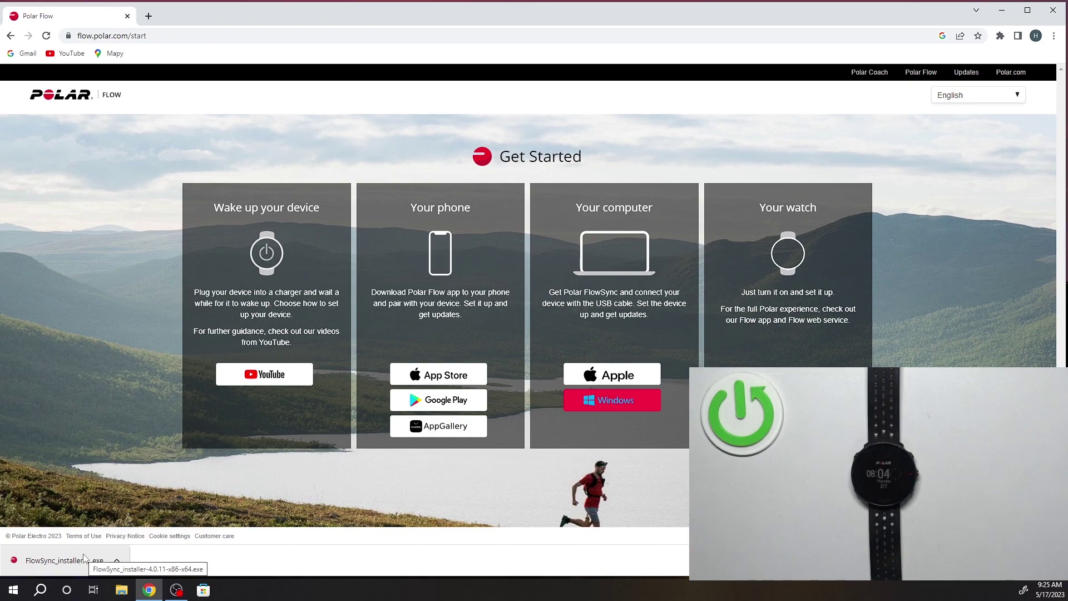
{"action": "left_click", "coordinate": [84, 560]}
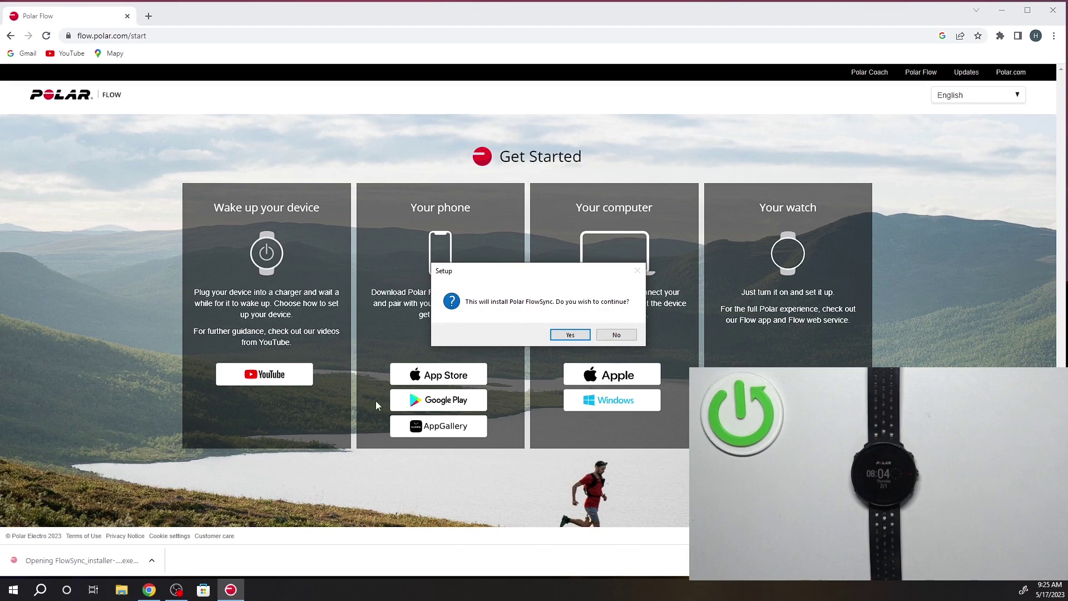
Accept the license and install FlowSync 4.0.11 with default folders and no desktop shortcut.
{"action": "left_click", "coordinate": [565, 334]}
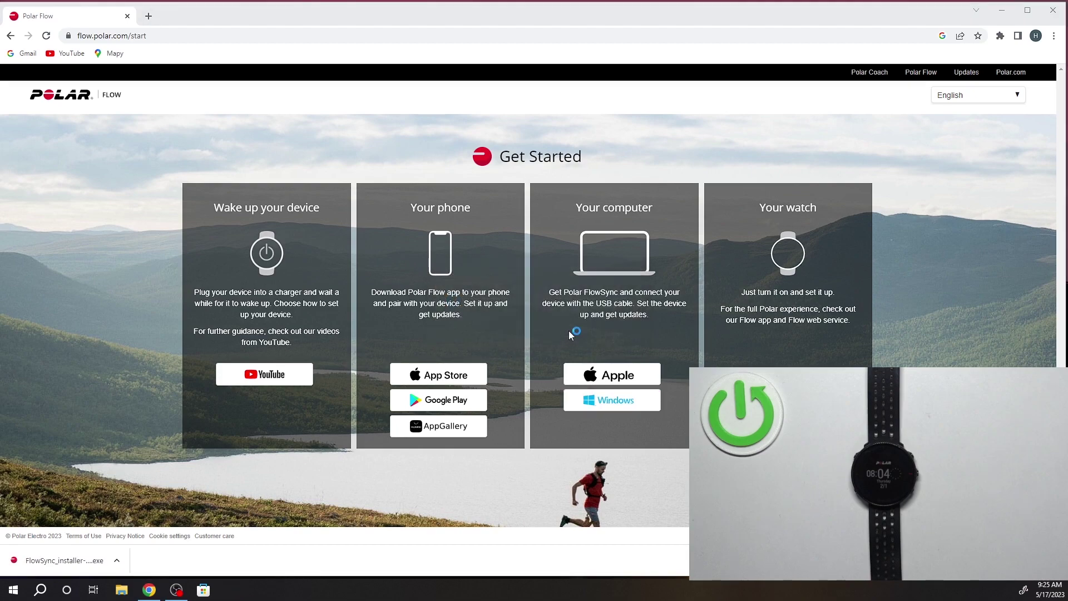
{"action": "left_click", "coordinate": [453, 370]}
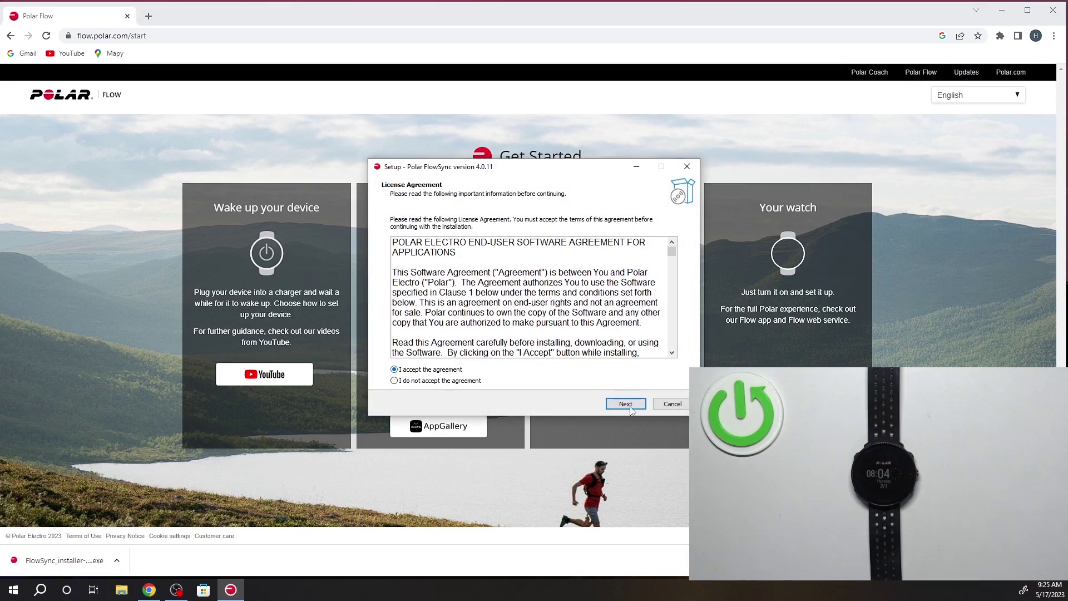
{"action": "left_click", "coordinate": [623, 405]}
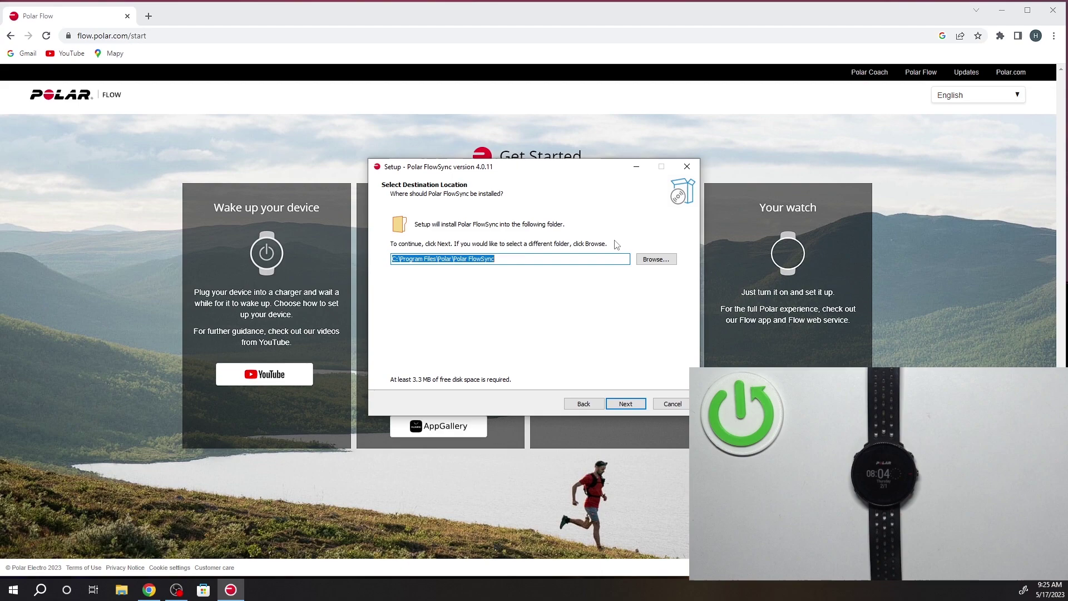
{"action": "left_click", "coordinate": [631, 404]}
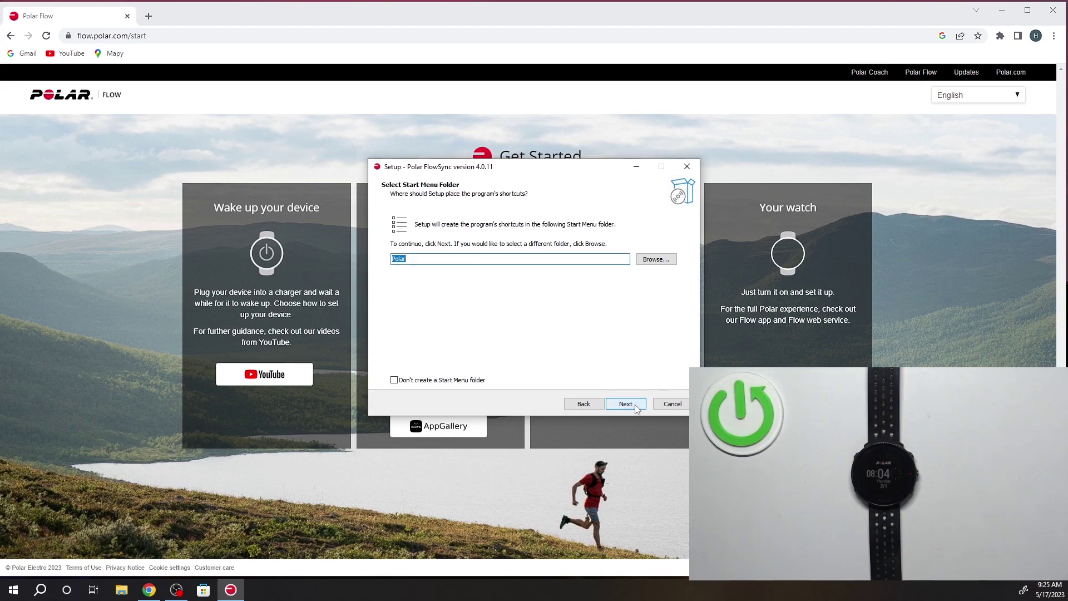
{"action": "left_click", "coordinate": [631, 404]}
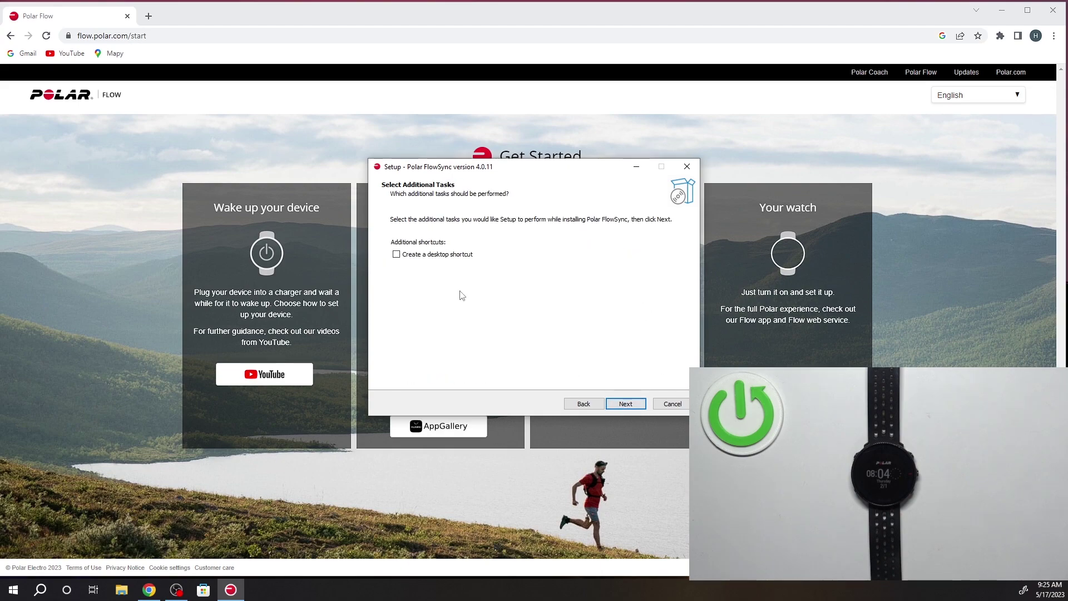
{"action": "left_click", "coordinate": [397, 255]}
{"action": "left_click", "coordinate": [632, 406]}
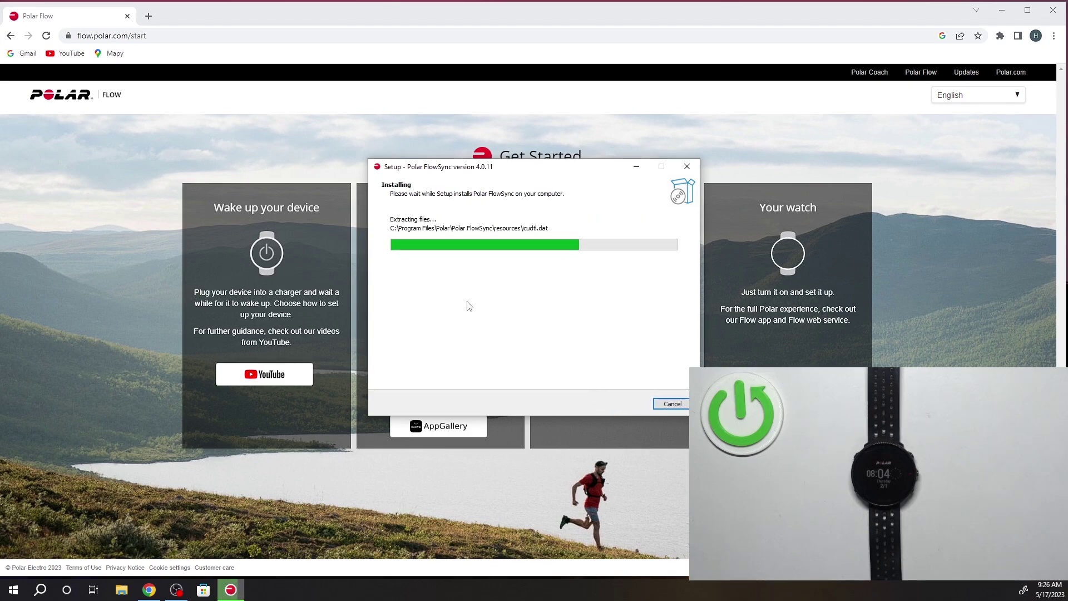
{"action": "left_click_drag", "start_coordinate": [510, 174], "coordinate": [407, 150]}
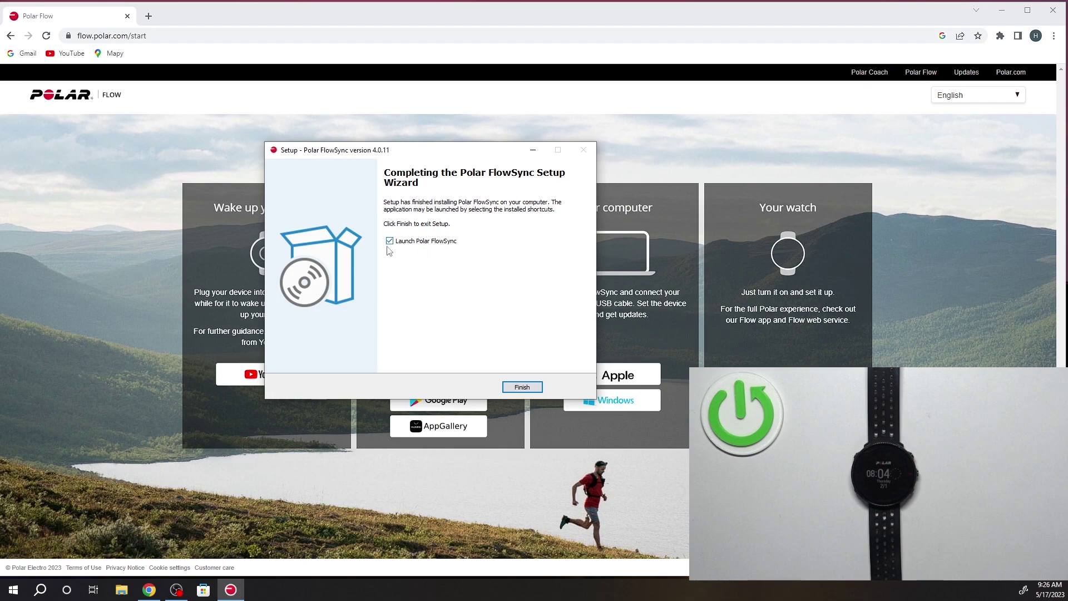
Finish setup to launch FlowSync and move its window to the upper left.
{"action": "left_click", "coordinate": [519, 388]}
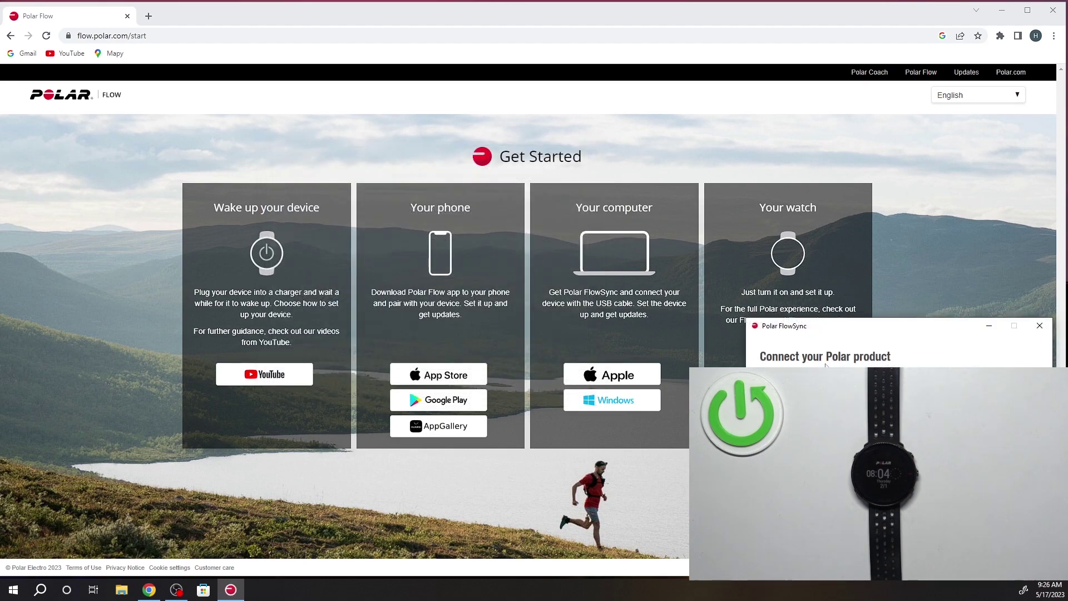
{"action": "mouse_move", "coordinate": [809, 331]}
{"action": "left_mouse_down"}
{"action": "mouse_move", "coordinate": [232, 156]}
{"action": "mouse_move", "coordinate": [211, 121]}
{"action": "left_mouse_up"}
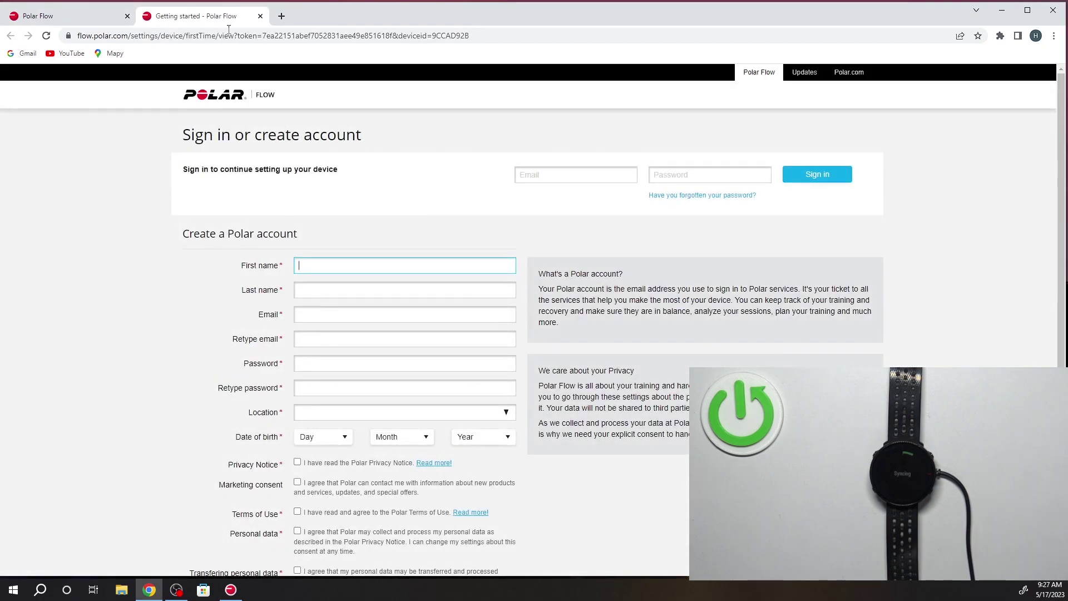
Switch to the Polar Flow Get Started tab, then bring the FlowSync window forward.
{"action": "left_click", "coordinate": [67, 17]}
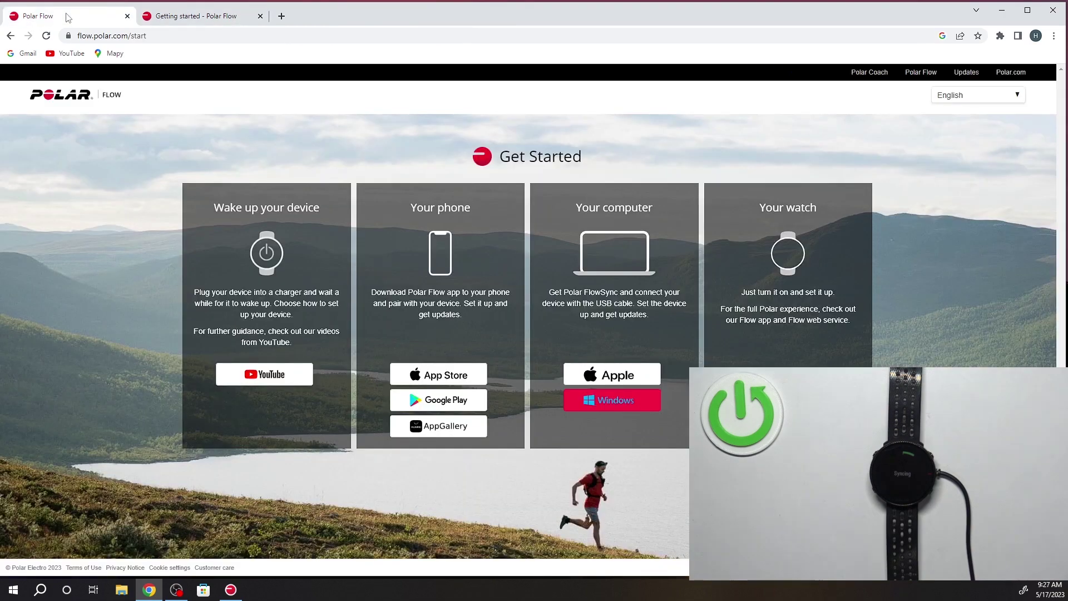
{"action": "left_click", "coordinate": [241, 592]}
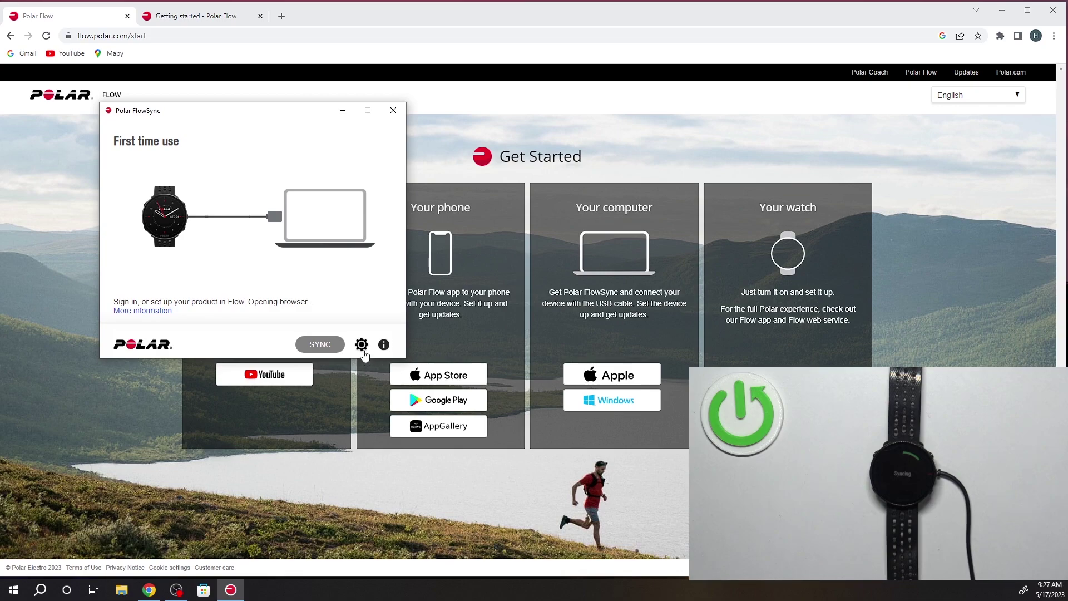
From FlowSync settings, factory reset the Polar Vantage M2 and confirm with YES.
{"action": "left_click", "coordinate": [362, 345]}
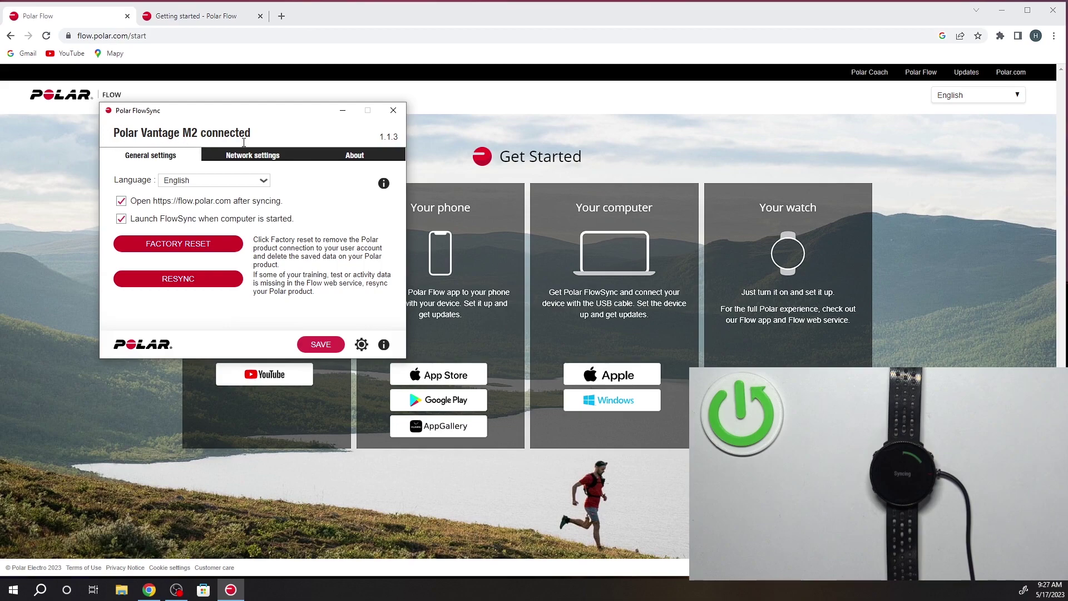
{"action": "left_click", "coordinate": [210, 251]}
{"action": "left_click", "coordinate": [233, 254]}
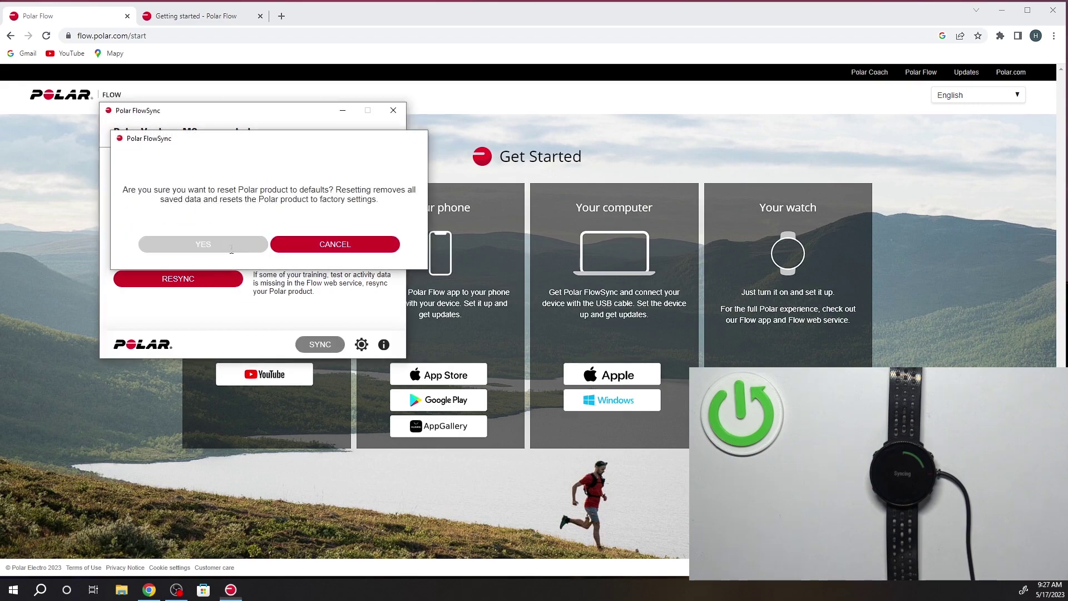